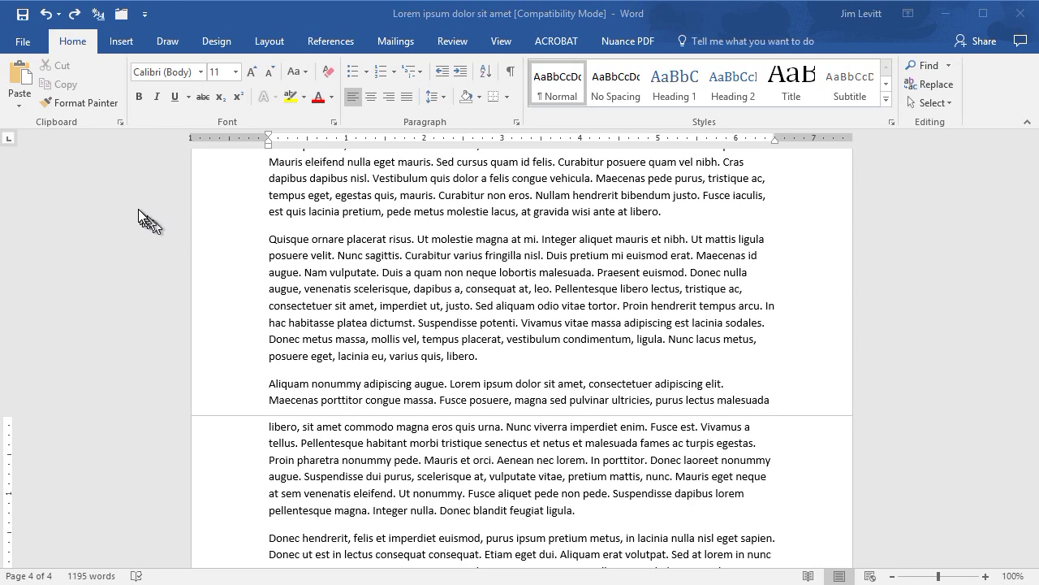
# - Choose Draw Table from the Insert tab's Table menu to get the drawing pencil
pyautogui.click(122, 42)
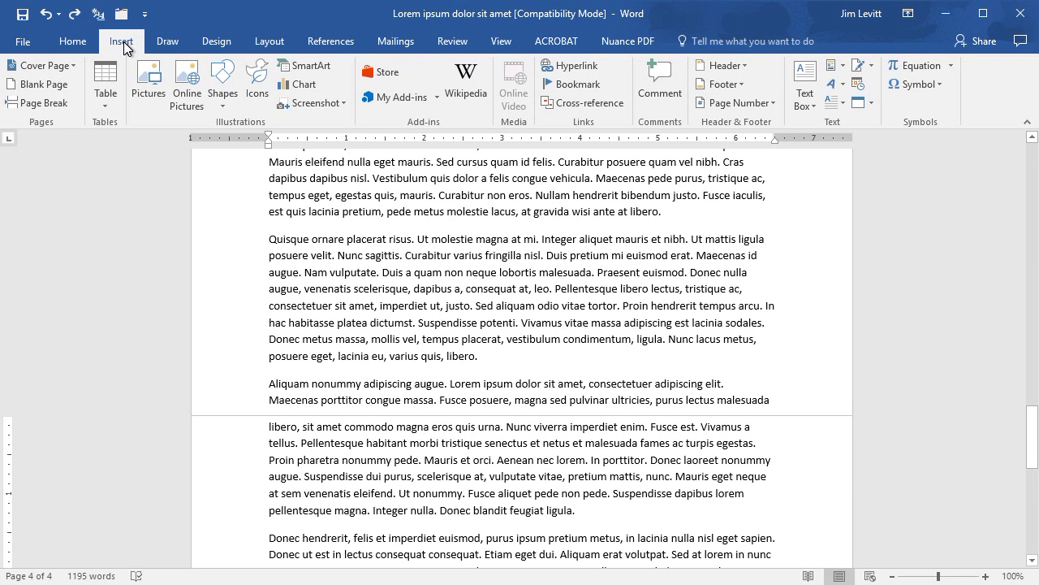
pyautogui.click(107, 83)
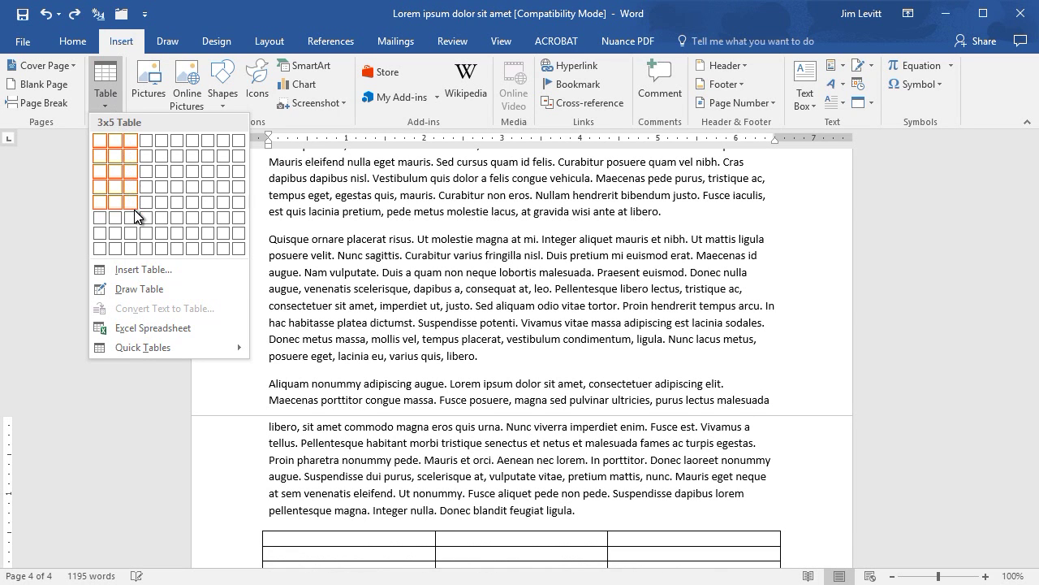
pyautogui.click(201, 290)
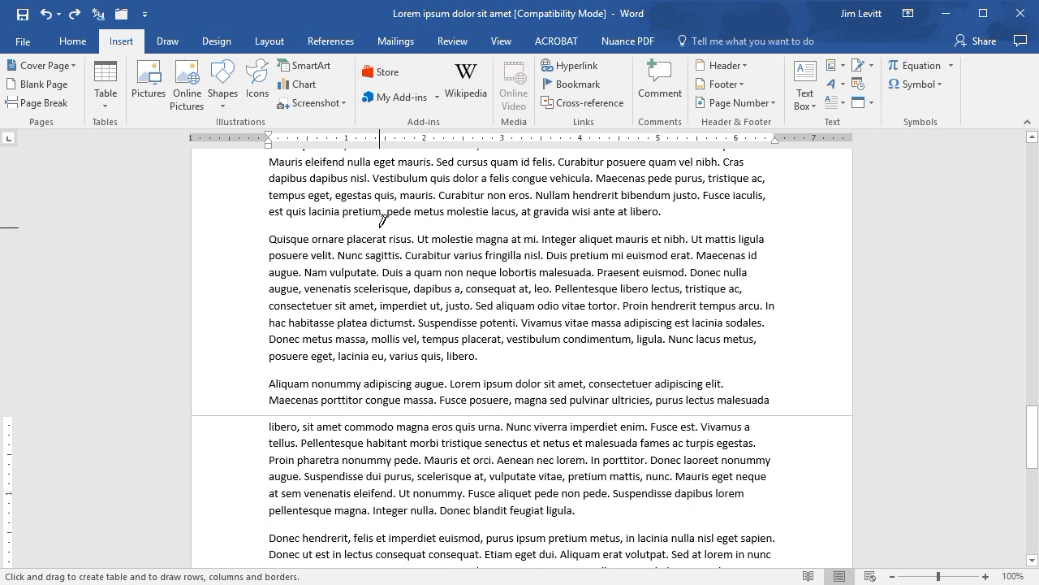
# - Drag out the table's outer rectangle in the gap between the two paragraphs
pyautogui.moveTo(380, 225); pyautogui.dragTo(392, 233)
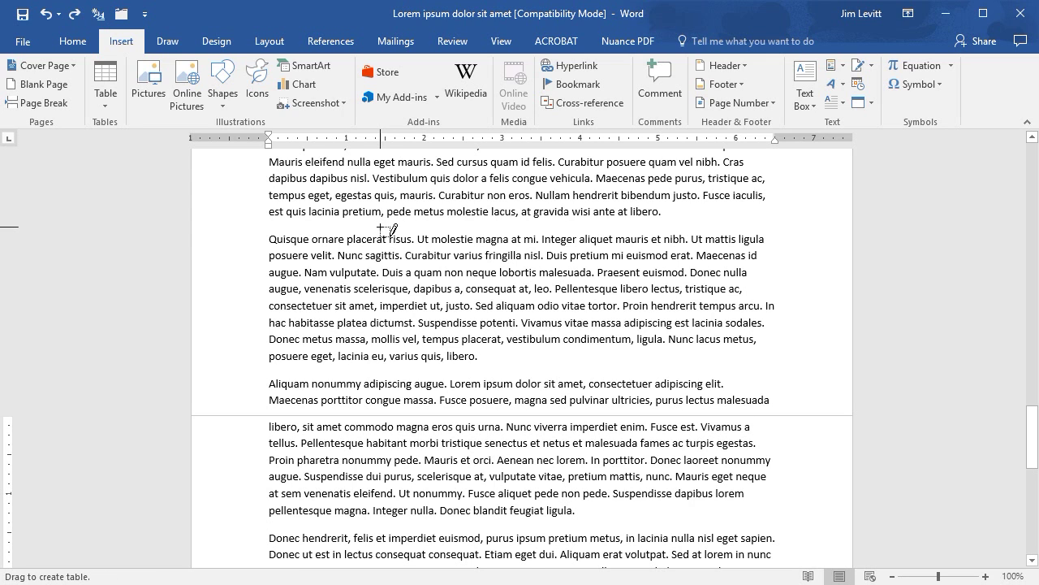
pyautogui.moveTo(393, 231); pyautogui.dragTo(382, 406)
pyautogui.moveTo(497, 389)
pyautogui.mouseDown()
pyautogui.moveTo(586, 402)
pyautogui.moveTo(776, 398)
pyautogui.mouseUp()
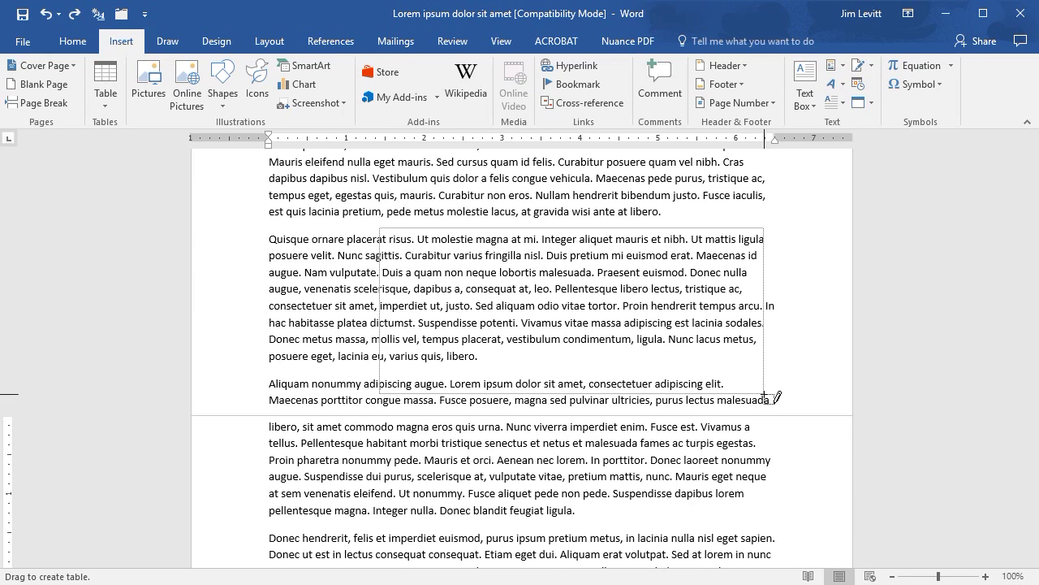
pyautogui.moveTo(776, 398); pyautogui.dragTo(771, 397)
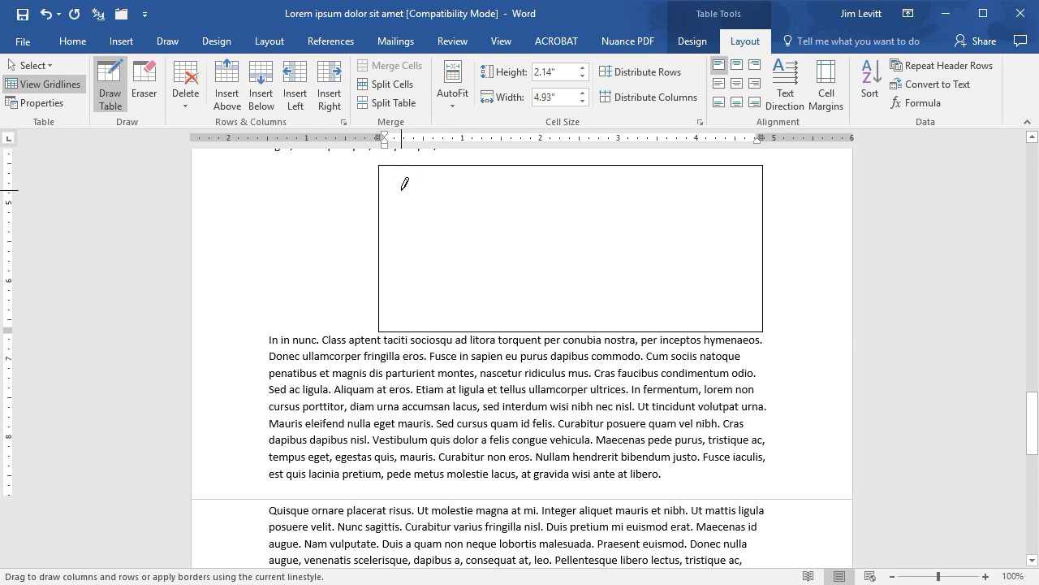
# - Draw four horizontal row lines across the box, then start the first column line
pyautogui.moveTo(403, 184); pyautogui.dragTo(595, 189)
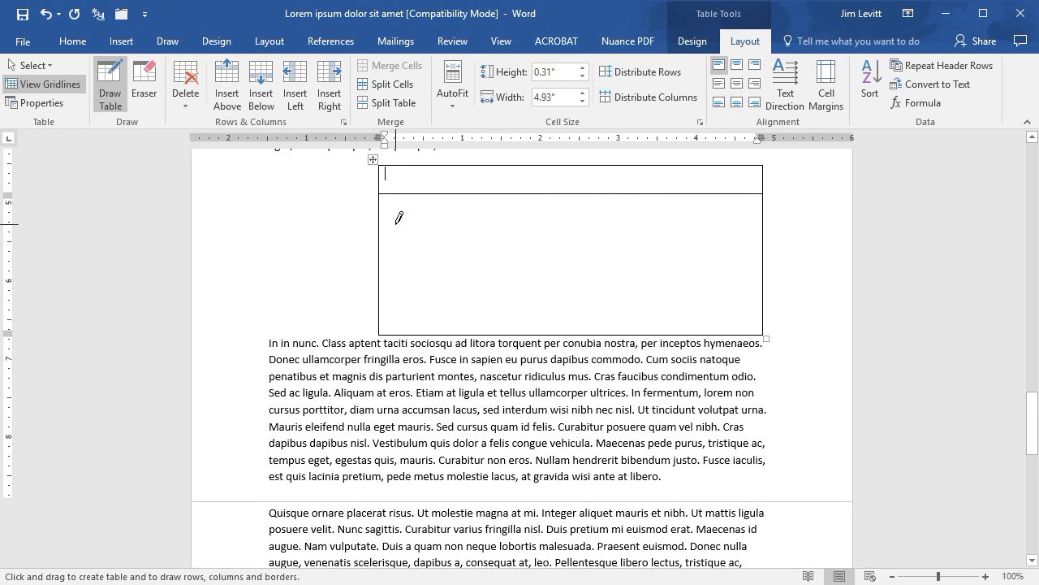
pyautogui.moveTo(399, 219); pyautogui.dragTo(613, 220)
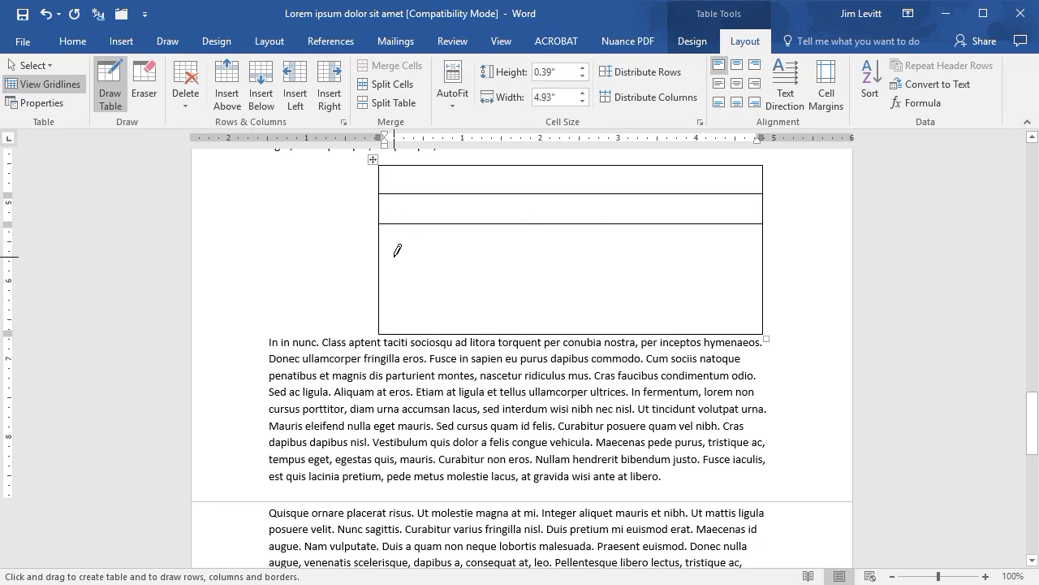
pyautogui.moveTo(397, 252); pyautogui.dragTo(573, 254)
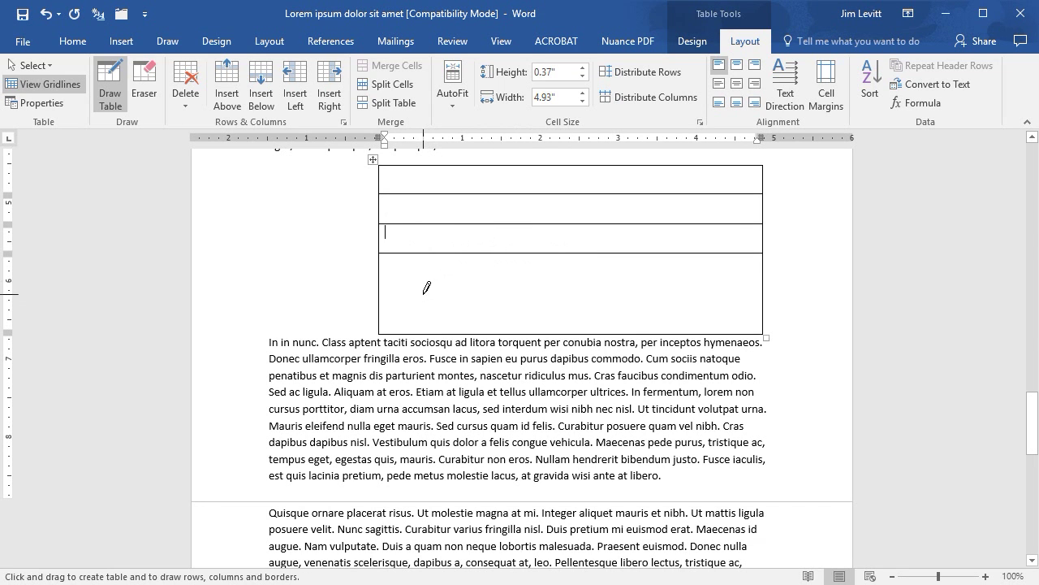
pyautogui.moveTo(406, 286); pyautogui.dragTo(533, 281)
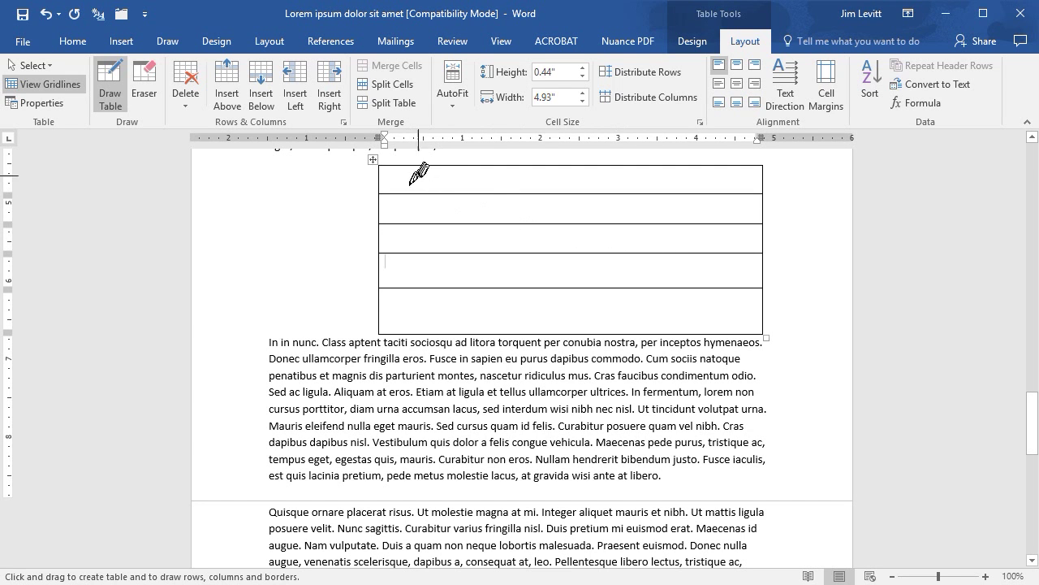
pyautogui.moveTo(434, 180); pyautogui.dragTo(429, 294)
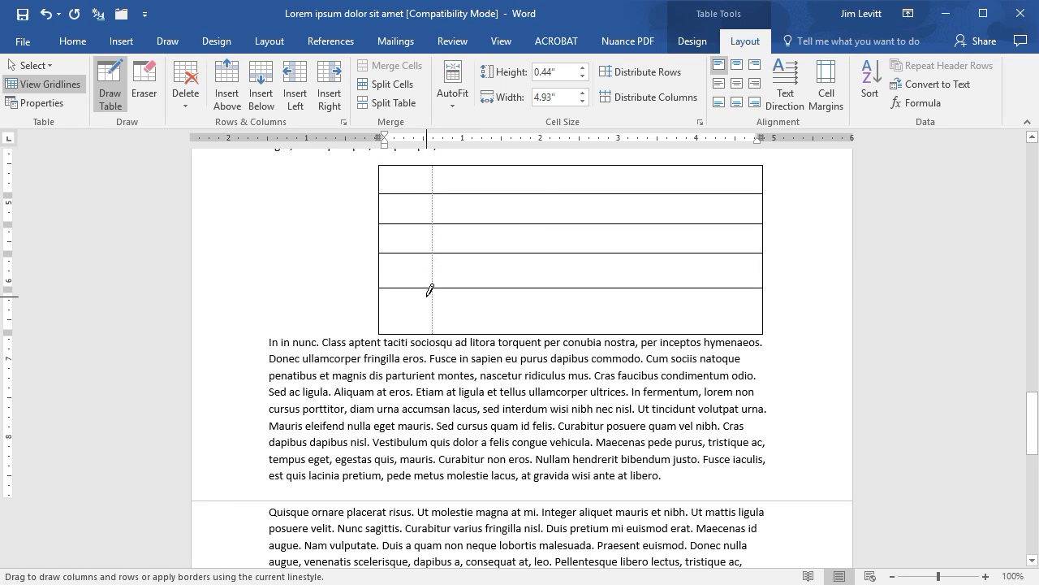
# - Draw vertical column lines down through all the table's rows
pyautogui.moveTo(429, 291); pyautogui.dragTo(430, 293)
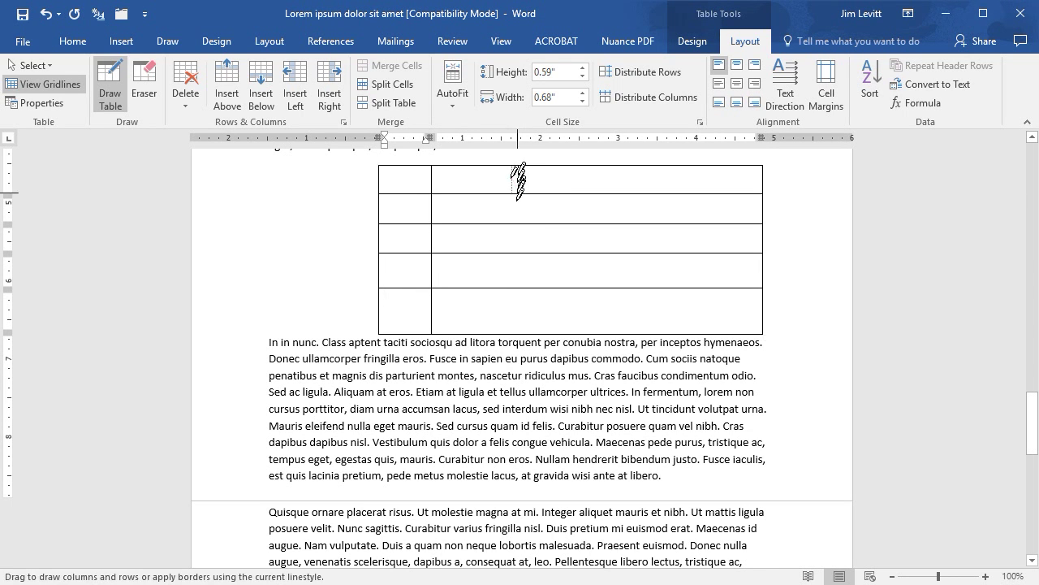
pyautogui.moveTo(515, 191); pyautogui.dragTo(510, 294)
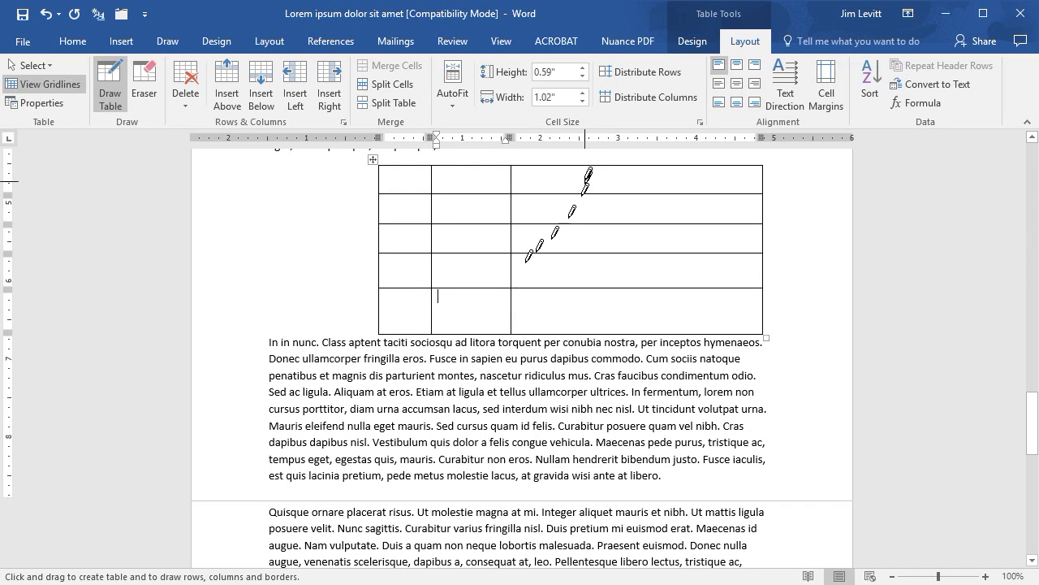
pyautogui.moveTo(588, 172); pyautogui.dragTo(578, 257)
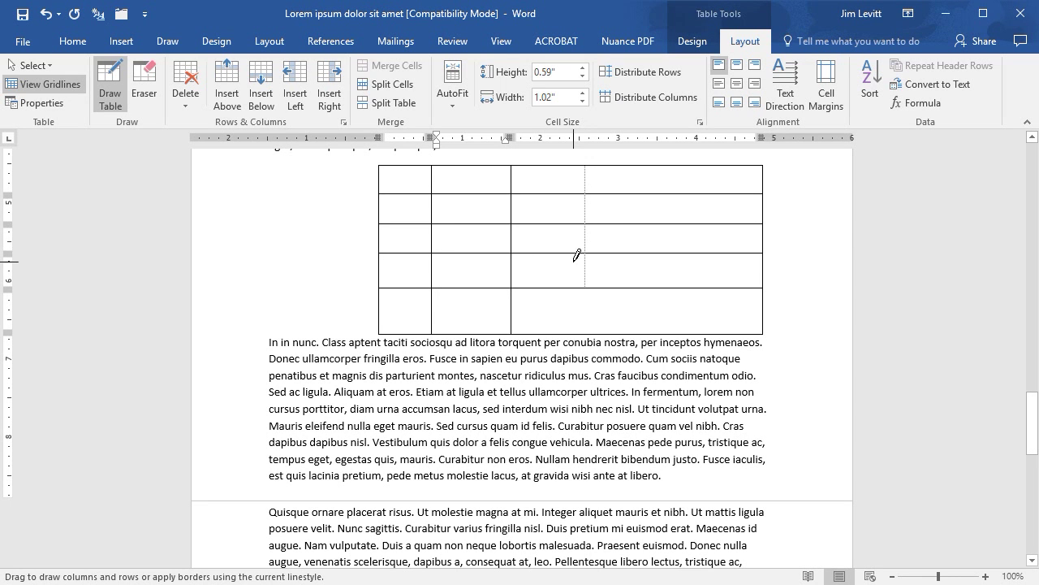
pyautogui.moveTo(578, 256); pyautogui.dragTo(577, 259)
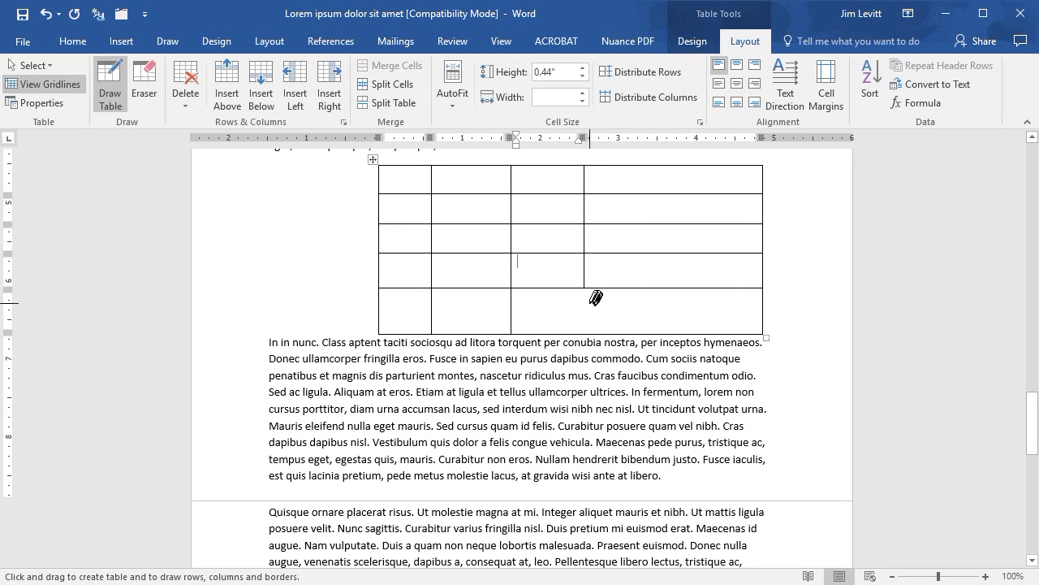
pyautogui.moveTo(585, 291); pyautogui.dragTo(584, 329)
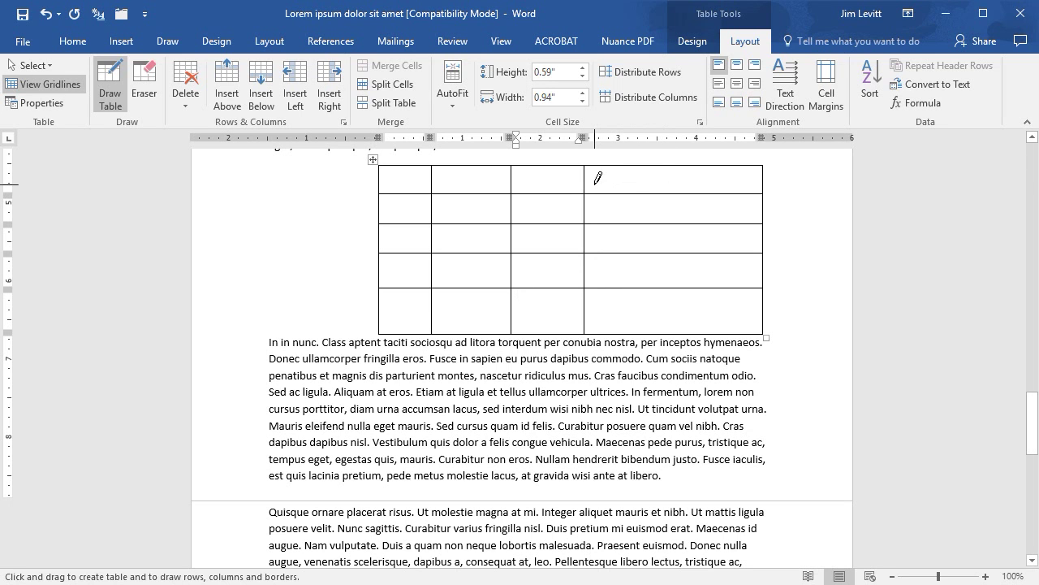
# - Add a line splitting the top row and a vertical line dividing the wide last column
pyautogui.moveTo(596, 175); pyautogui.dragTo(689, 181)
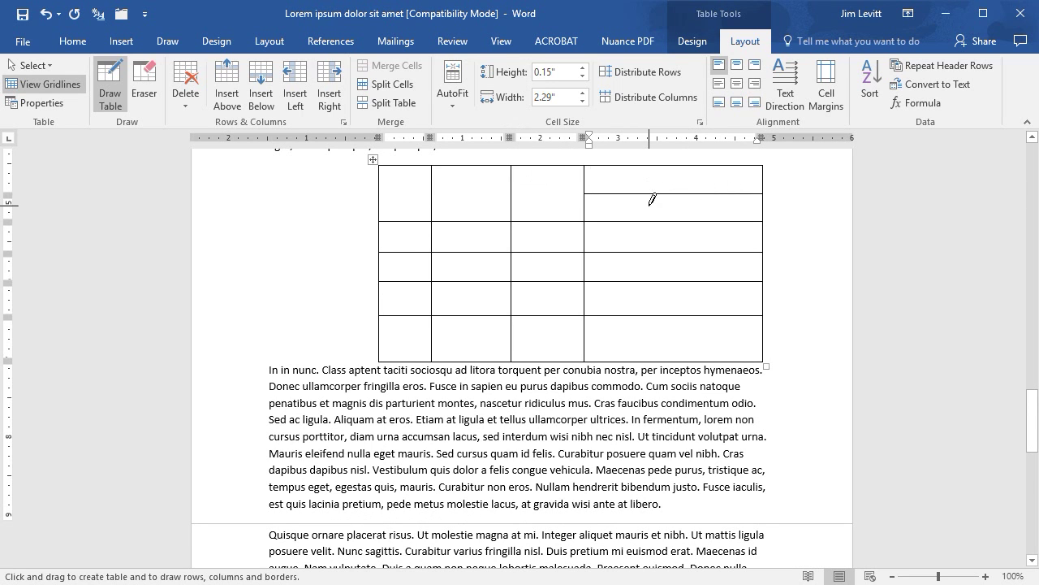
pyautogui.moveTo(415, 192); pyautogui.dragTo(534, 192)
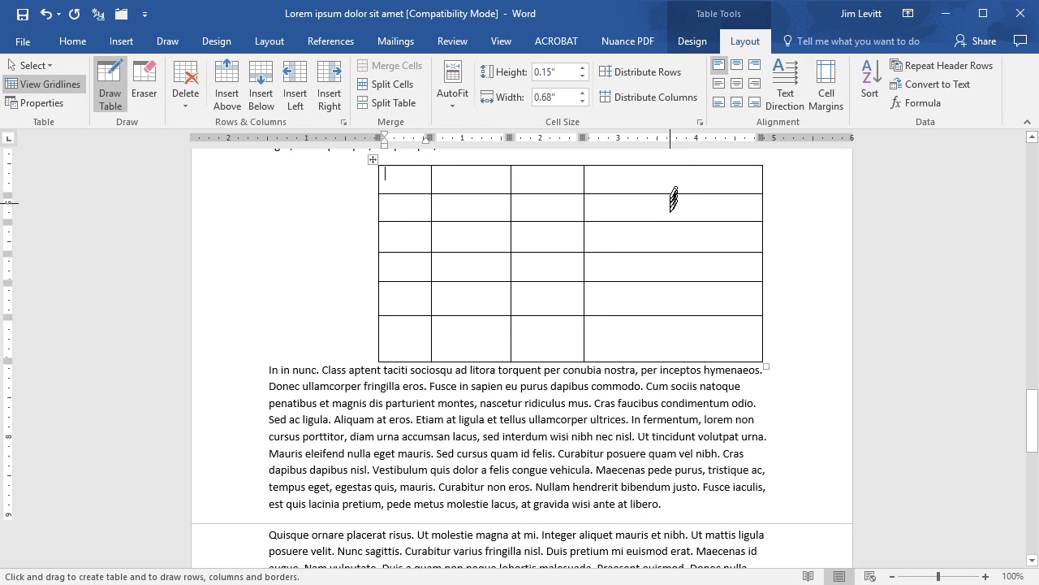
pyautogui.moveTo(674, 166); pyautogui.dragTo(663, 333)
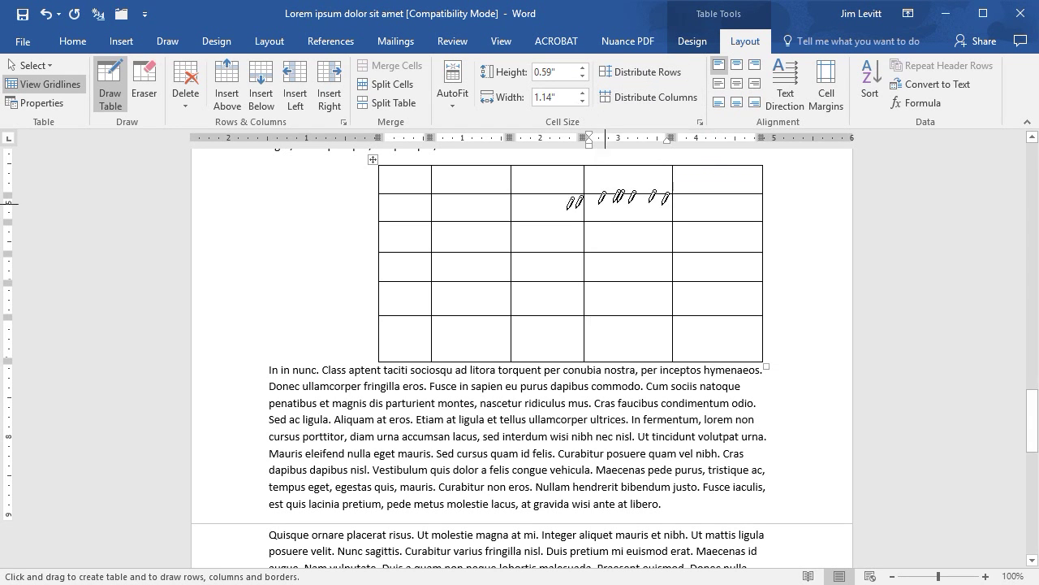
# - Apply Distribute Rows, then drag the bottom-right handle upward to shorten the table
pyautogui.click(641, 72)
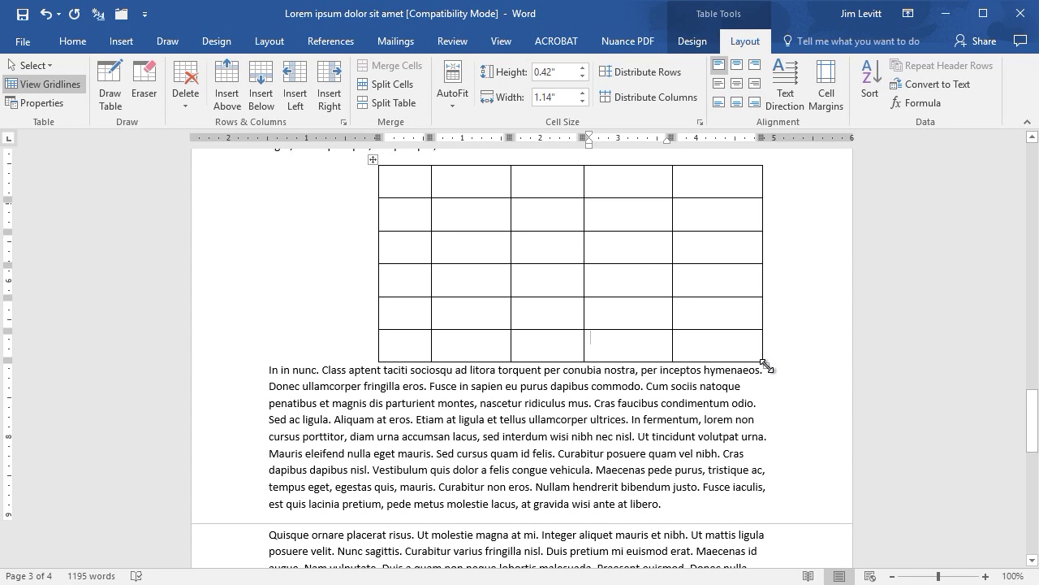
pyautogui.moveTo(766, 366); pyautogui.dragTo(760, 282)
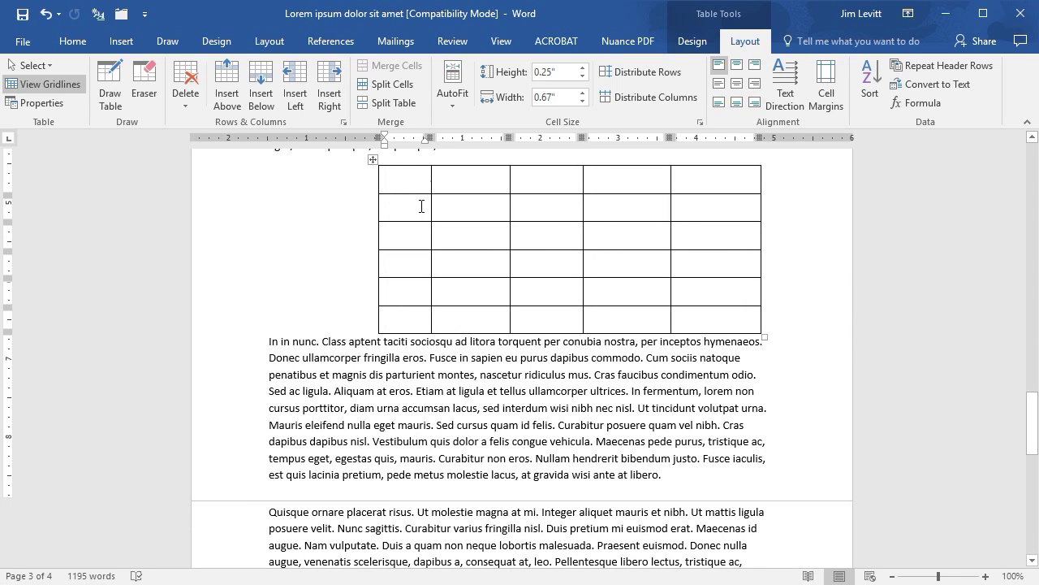
# - Apply the List Table 3 - Accent 4 style from the Table Design styles gallery
pyautogui.click(692, 40)
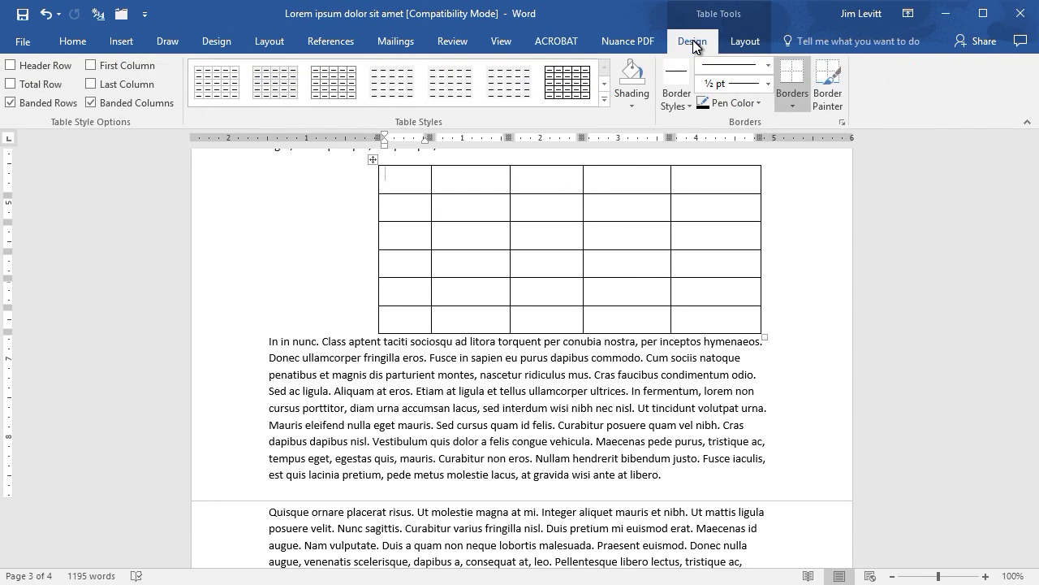
pyautogui.click(605, 107)
pyautogui.moveTo(605, 105); pyautogui.dragTo(598, 396)
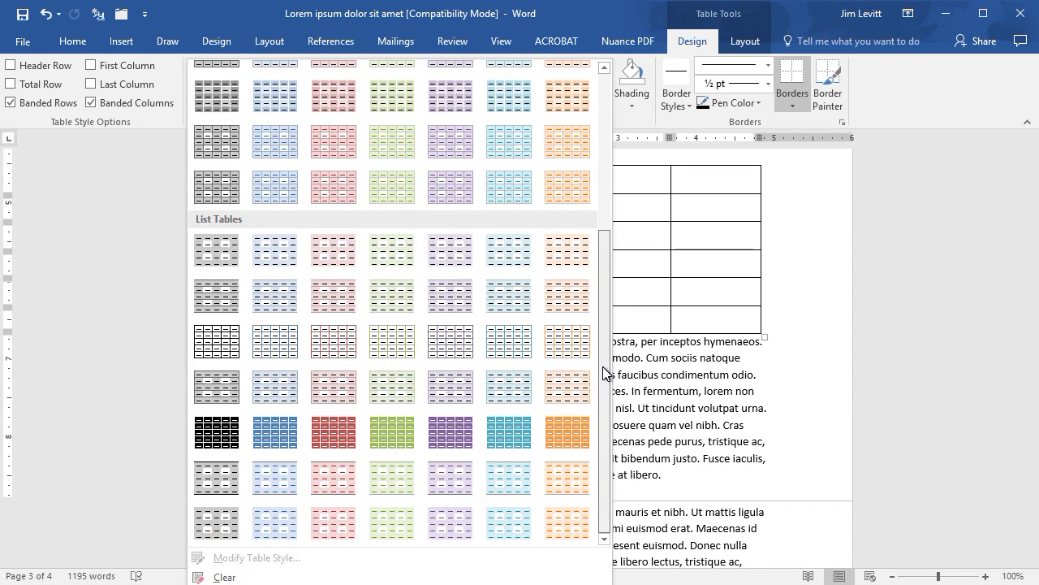
pyautogui.click(446, 339)
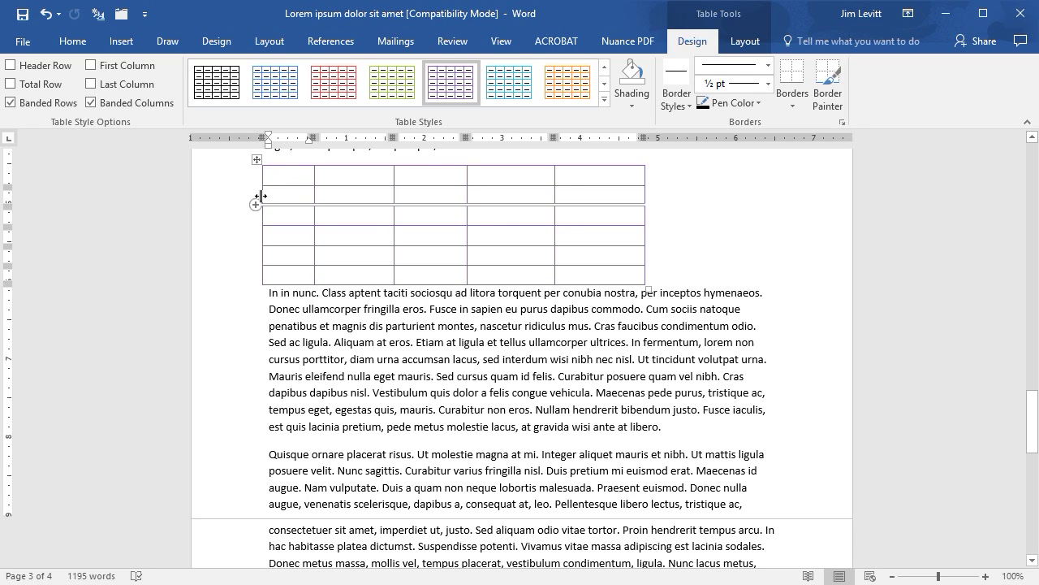
# - Drag the left edge right, enlarge the table from its corner, and reshape the first columns
pyautogui.moveTo(261, 195); pyautogui.dragTo(334, 203)
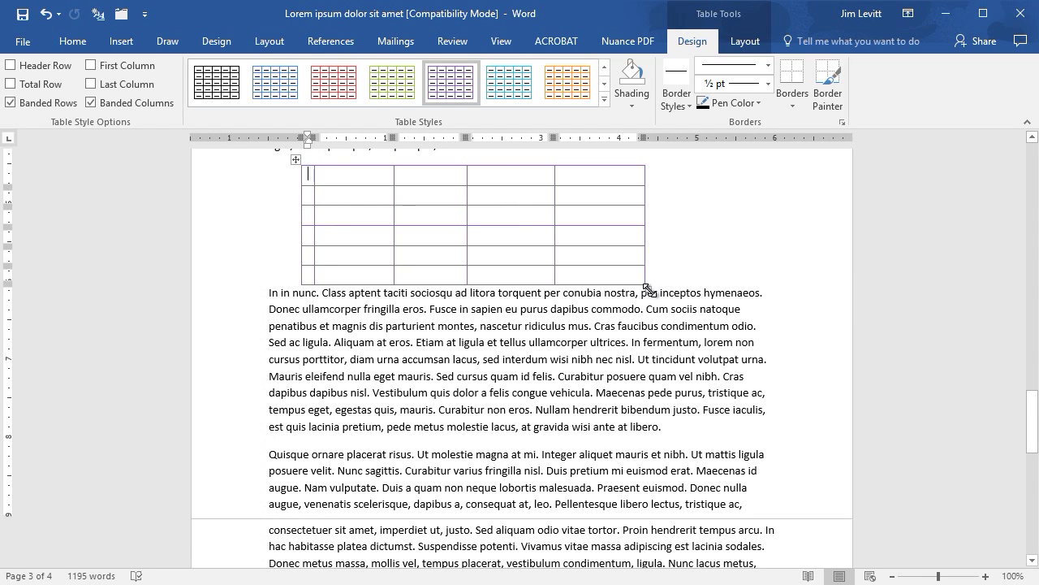
pyautogui.moveTo(648, 289); pyautogui.dragTo(802, 299)
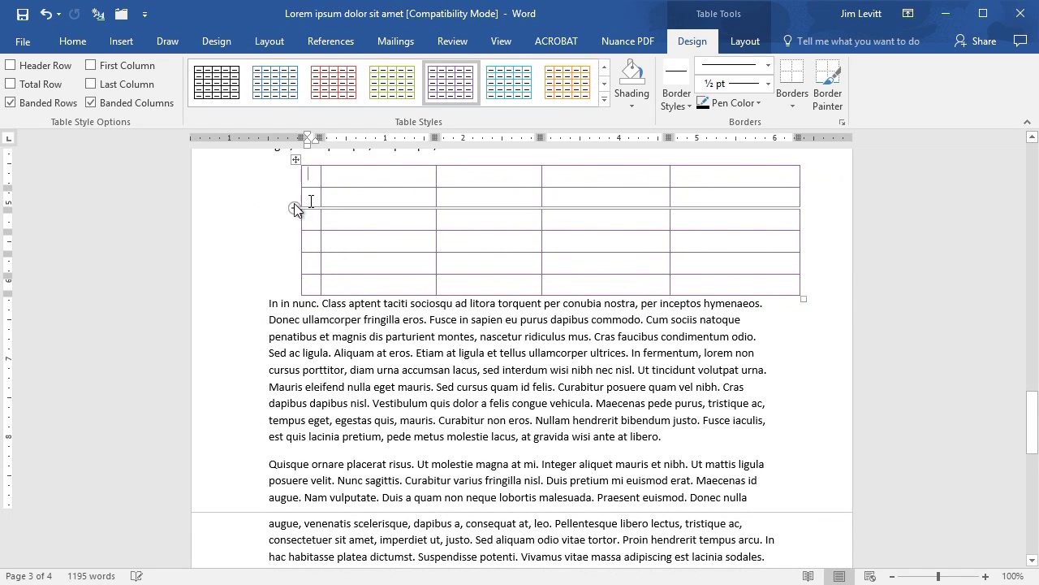
pyautogui.moveTo(302, 198); pyautogui.dragTo(307, 198)
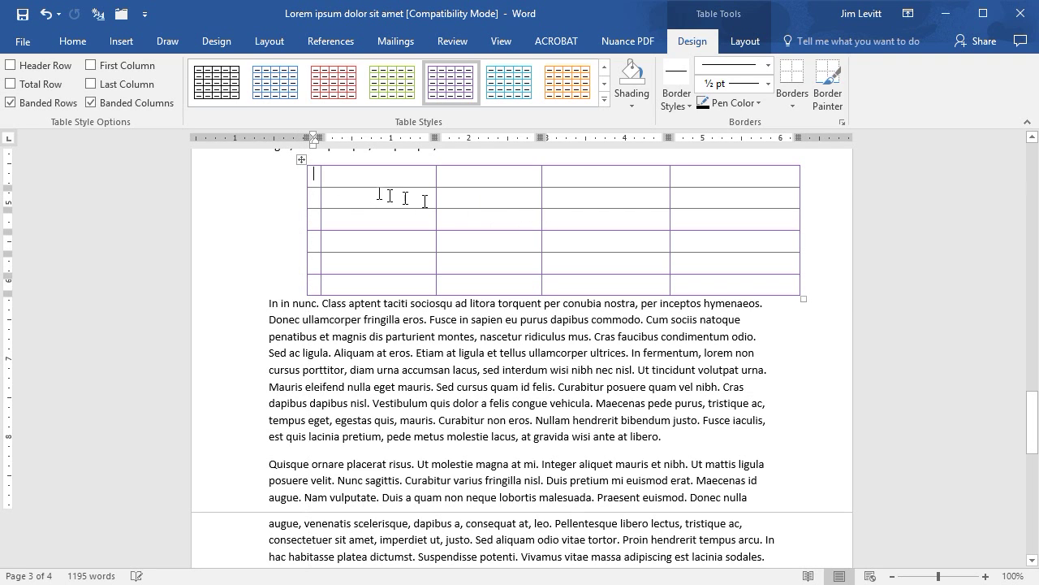
pyautogui.moveTo(321, 195); pyautogui.dragTo(423, 211)
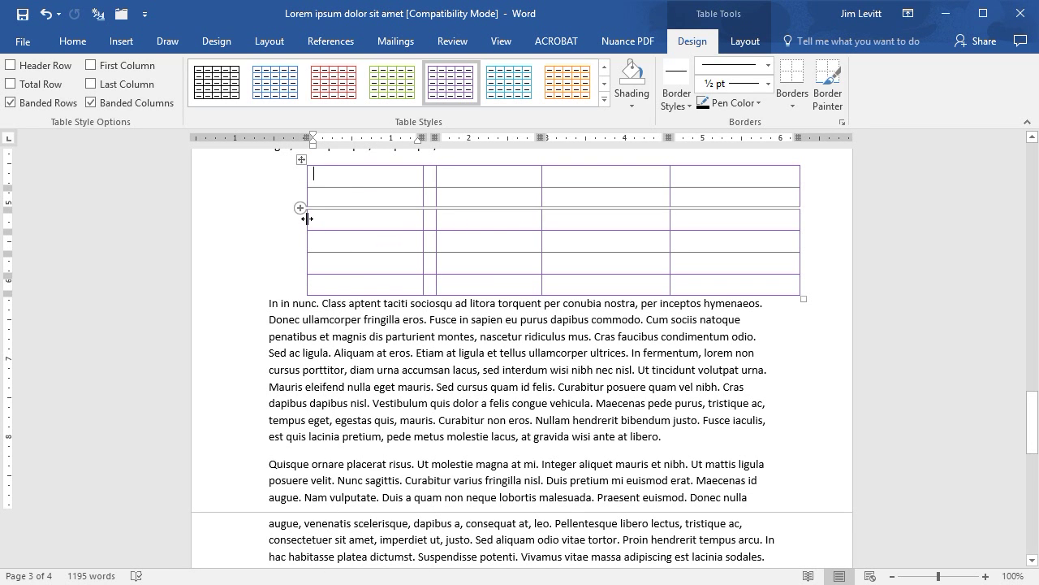
pyautogui.moveTo(307, 219); pyautogui.dragTo(410, 230)
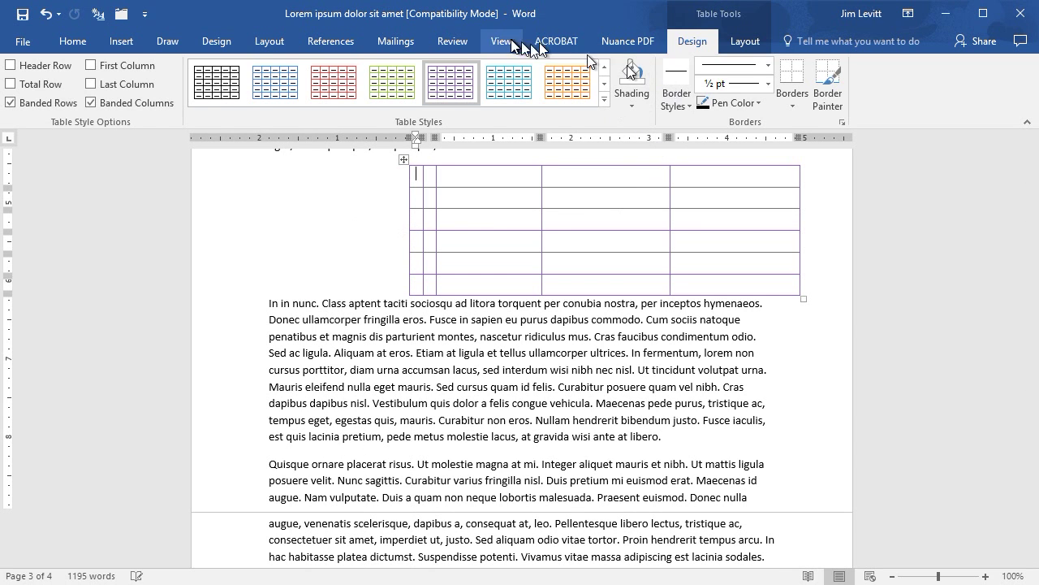
# - Use Distribute Columns on the Layout tab to give all five columns a 1-inch width
pyautogui.click(745, 42)
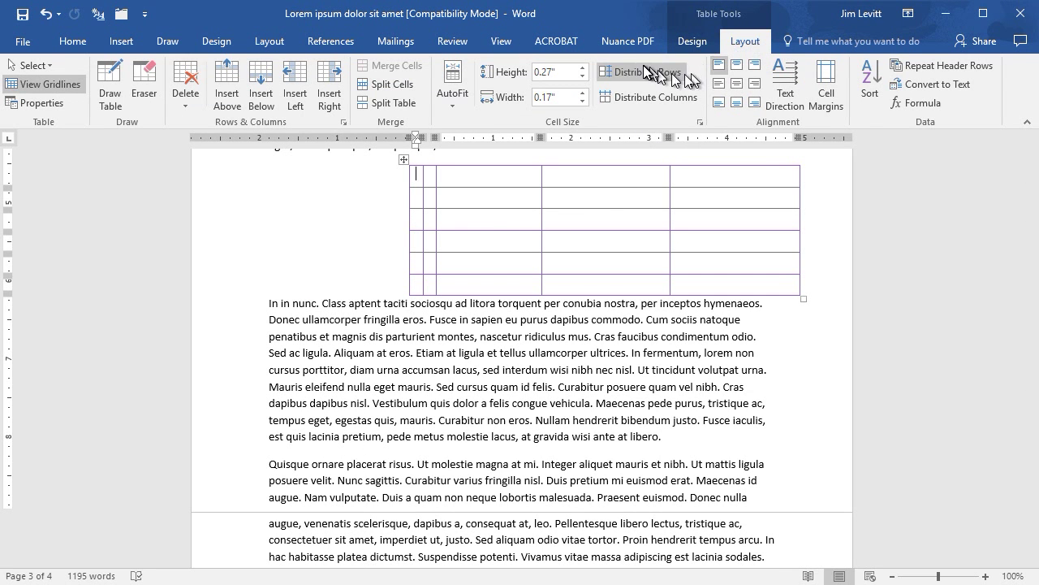
pyautogui.click(657, 96)
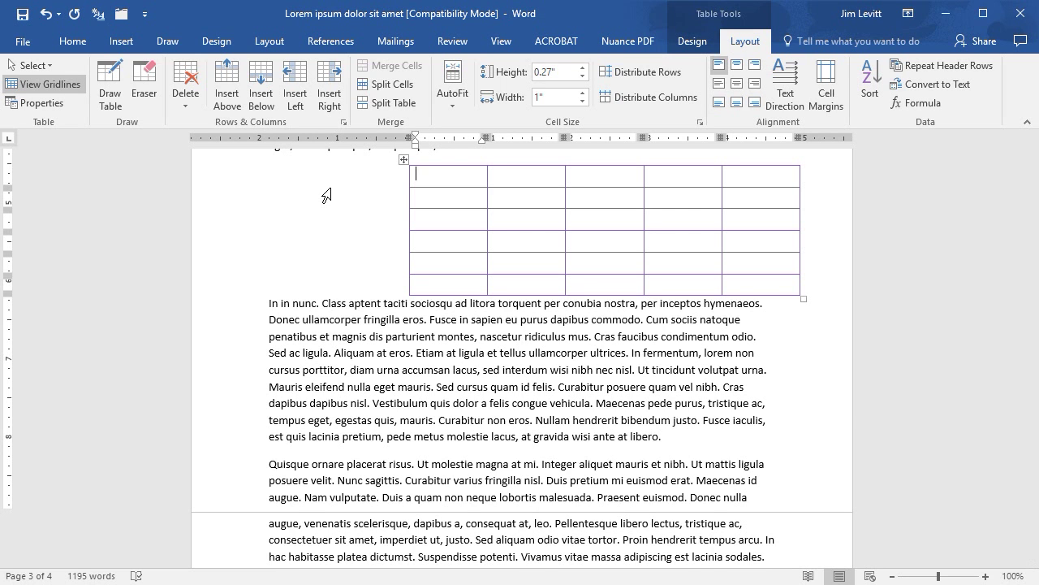
pyautogui.scroll(2, 326, 195)
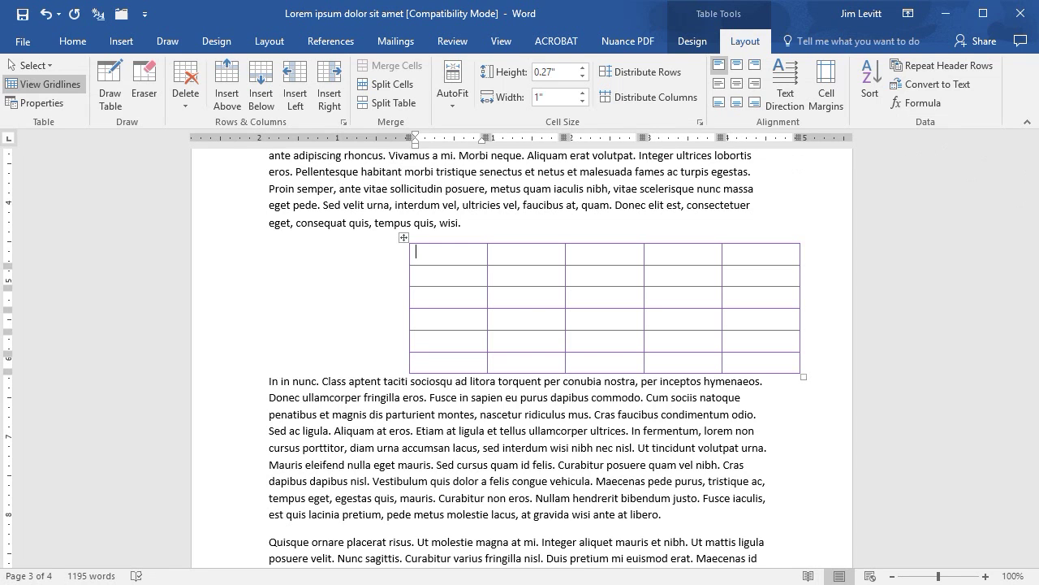